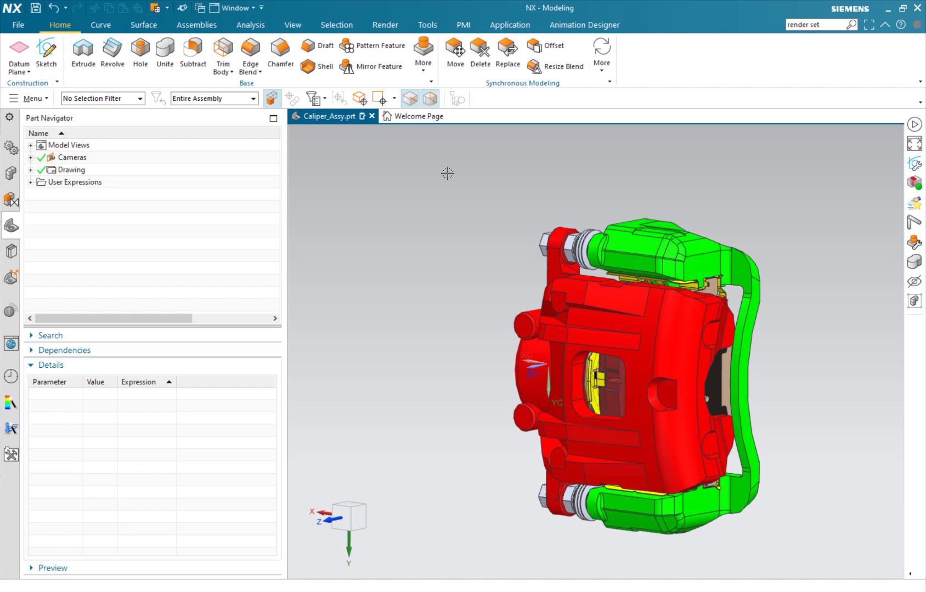
Step: Move the inner caliper body onto layer 2
click(293, 25)
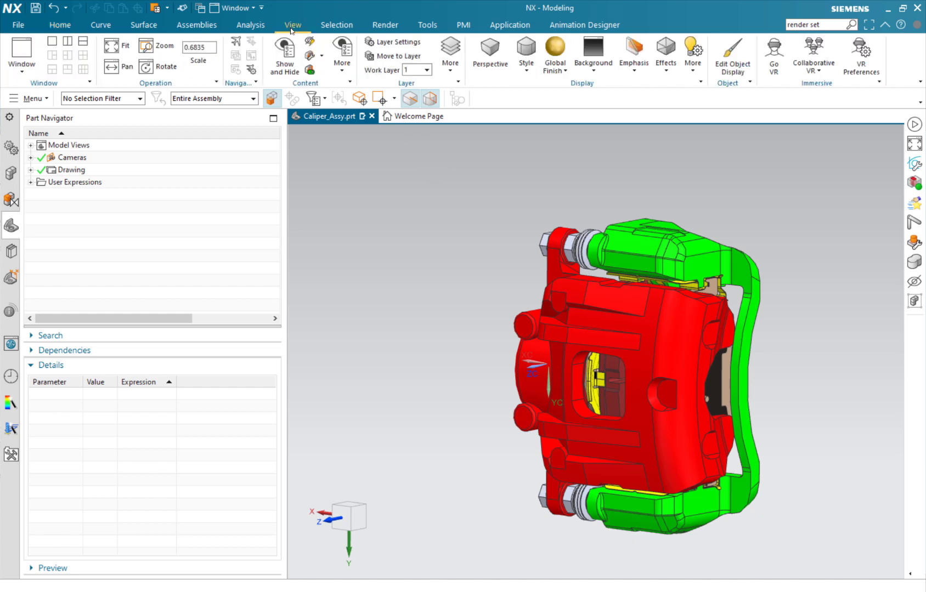
click(392, 56)
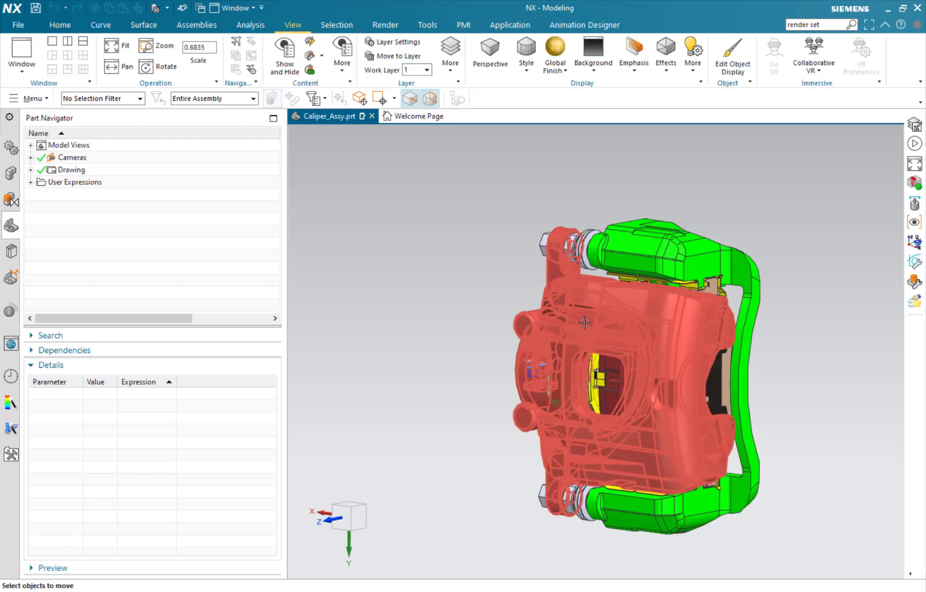
click(583, 320)
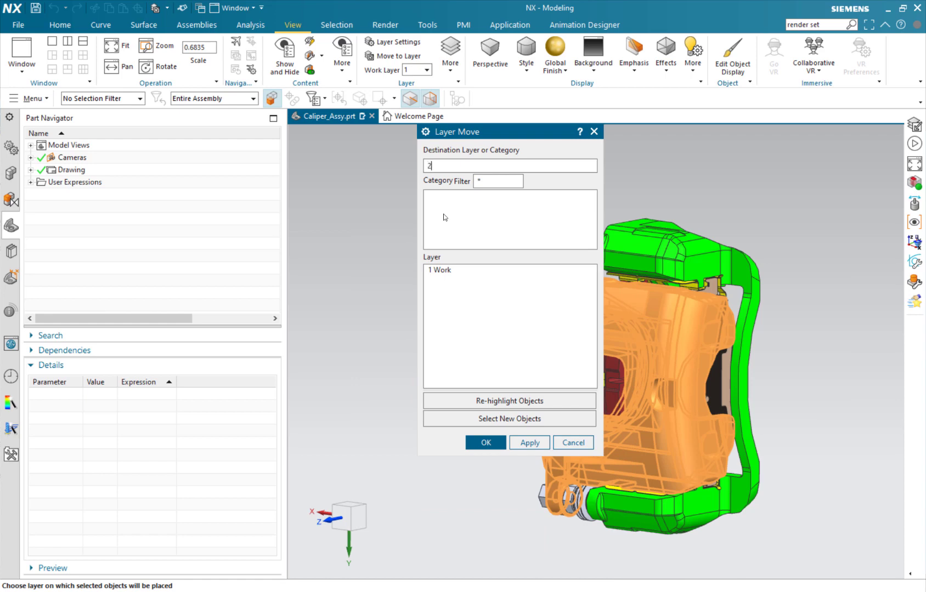
key(Return)
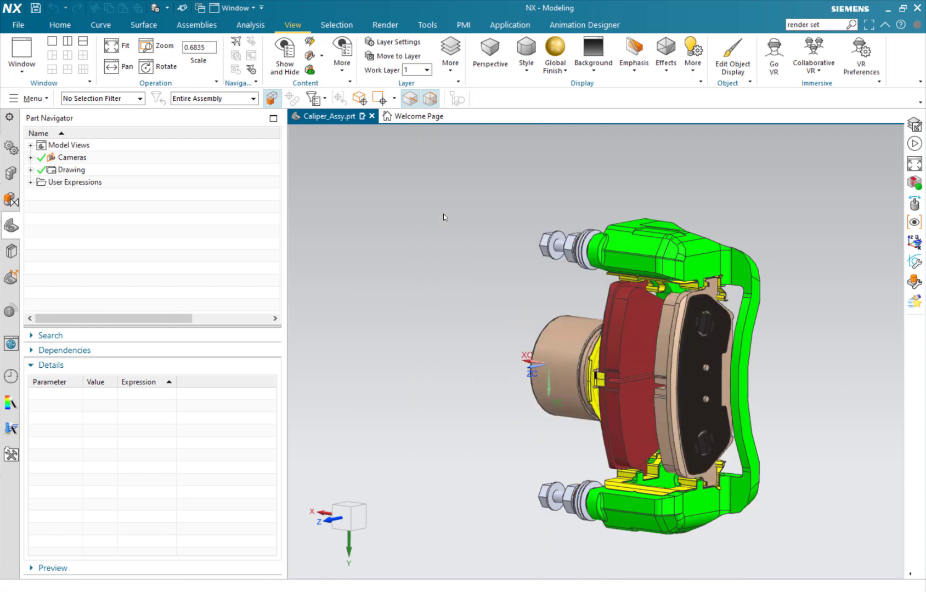
Step: Make layer 2 visible in Layer Settings so the full caliper shows
key(ctrl+l)
click(444, 309)
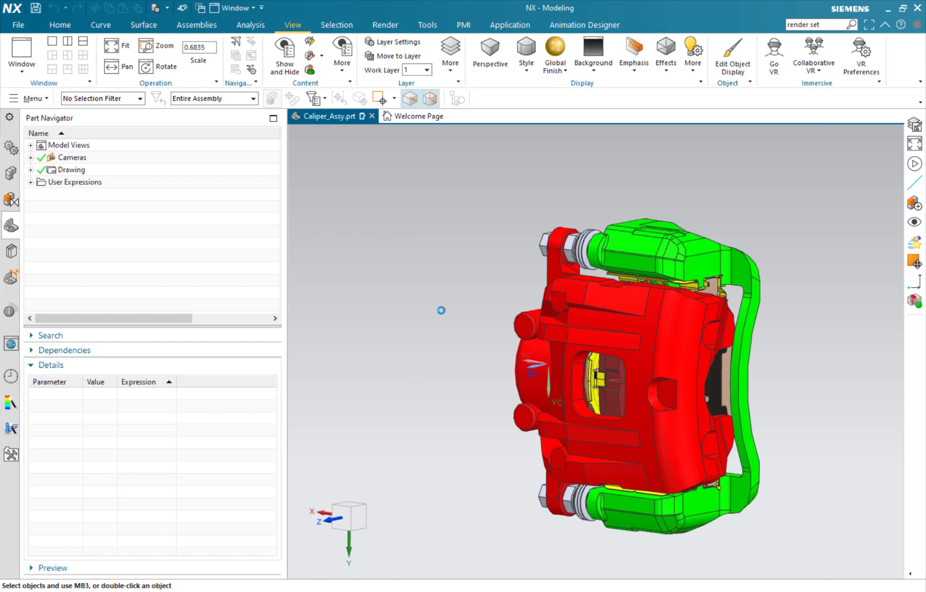
key(Escape)
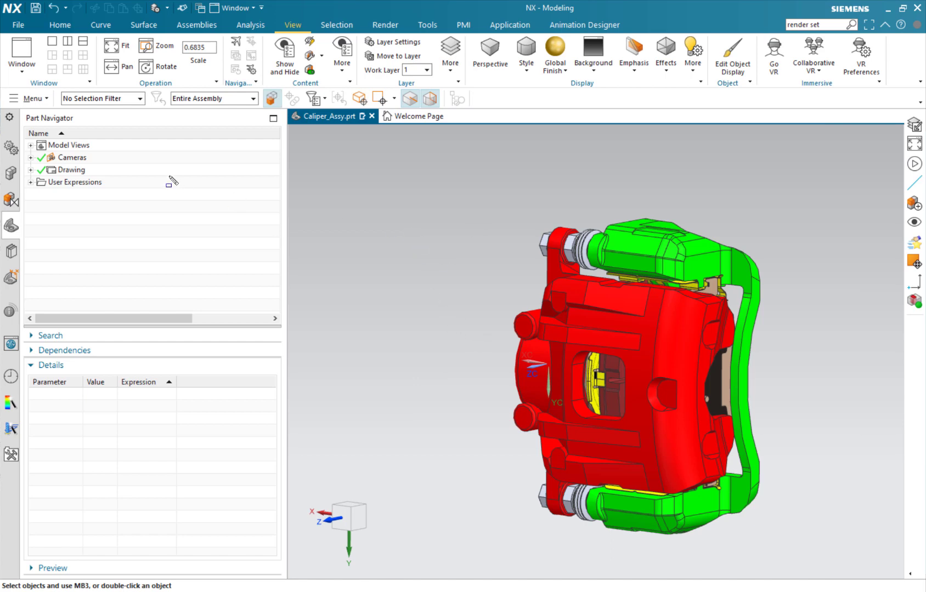
Step: Switch to Drafting and place an isometric base view of the caliper on Sheet 1
click(20, 26)
click(157, 276)
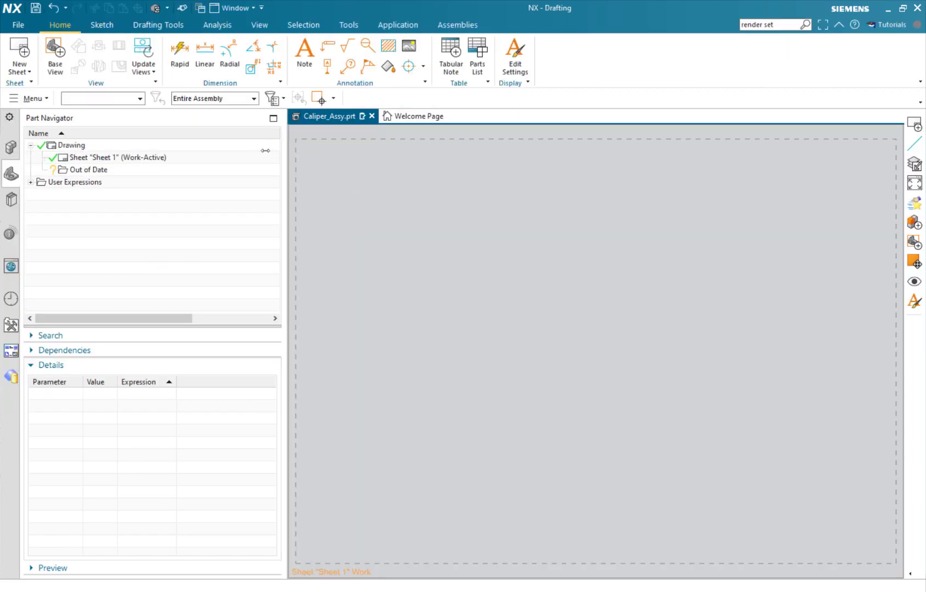
click(55, 50)
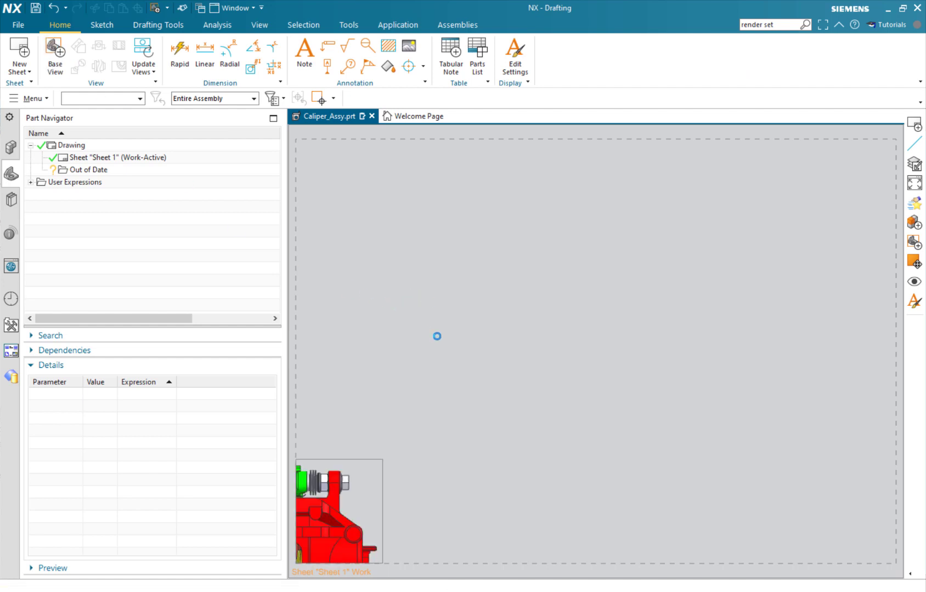
click(522, 364)
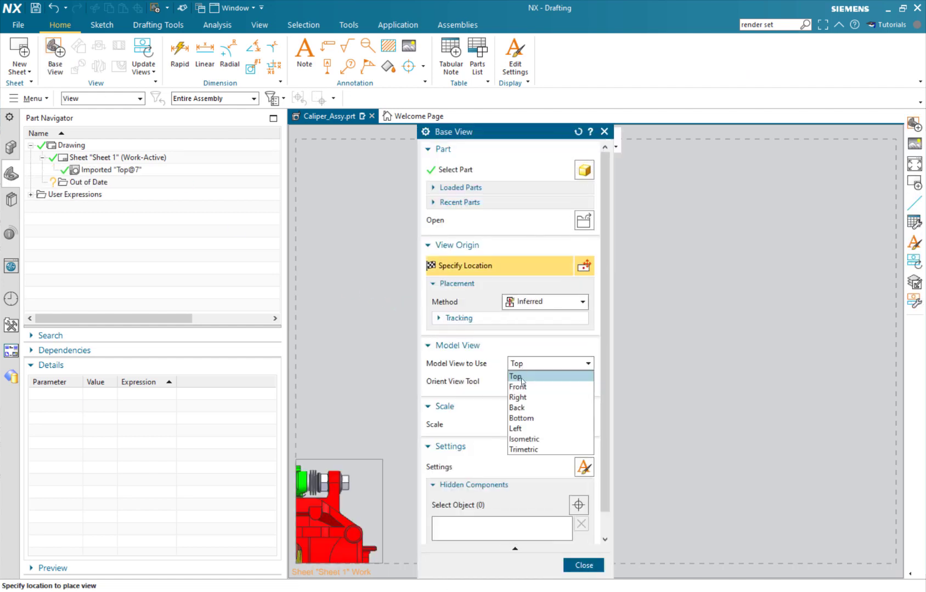
click(528, 438)
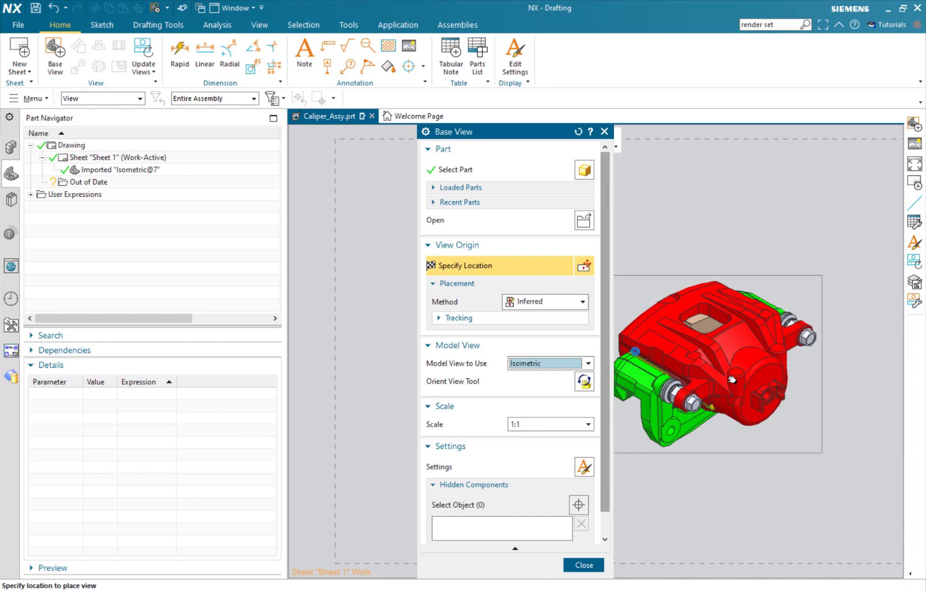
click(748, 392)
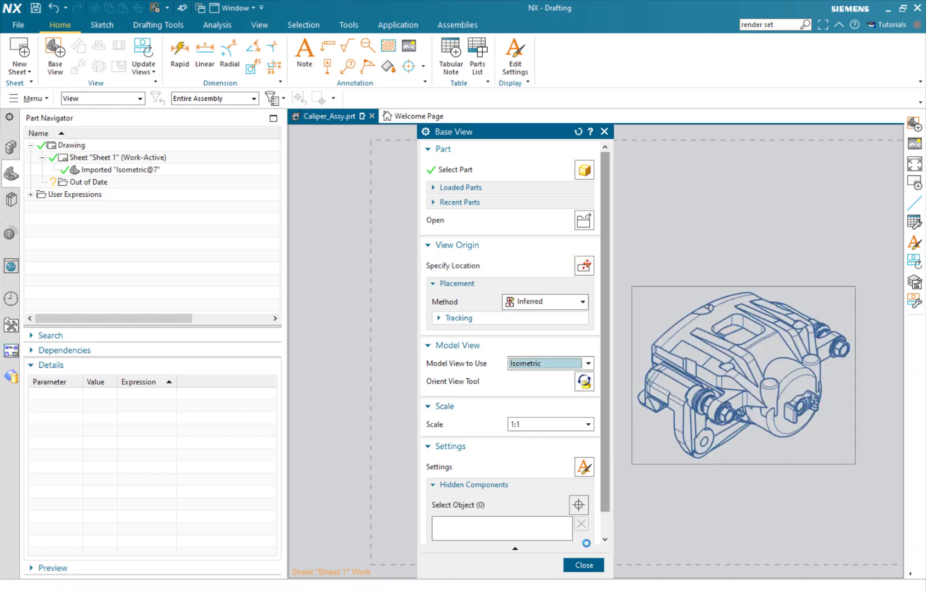
key(Escape)
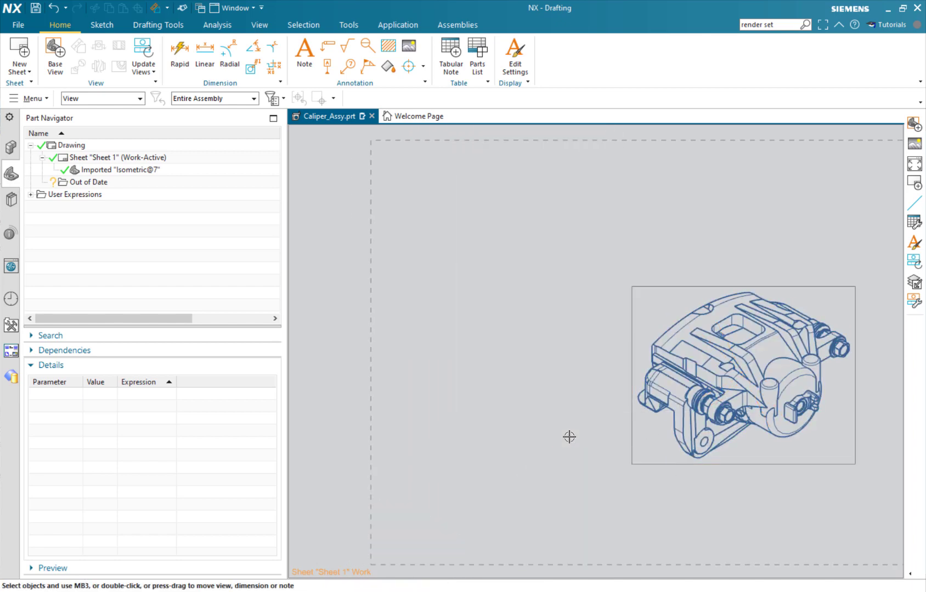
shift+middle_drag(547, 399, 449, 390)
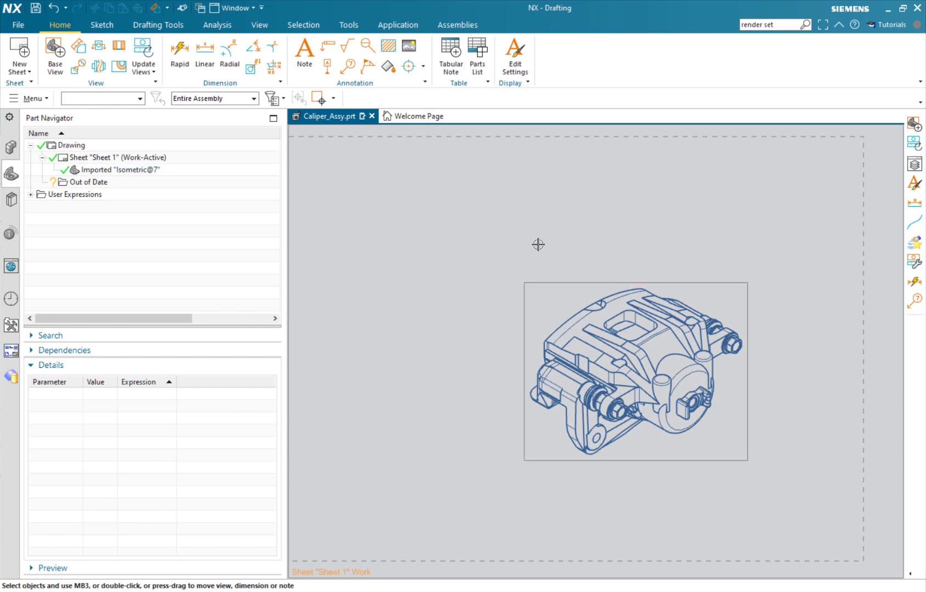
key(ctrl+f)
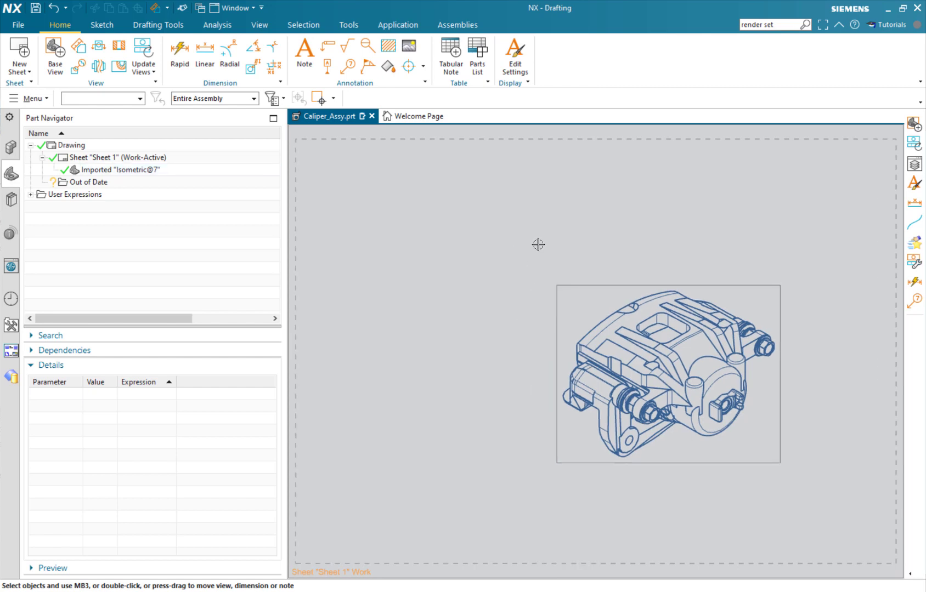
Step: Hide layer 2 in the isometric drawing view using Layer Visible in View
click(259, 28)
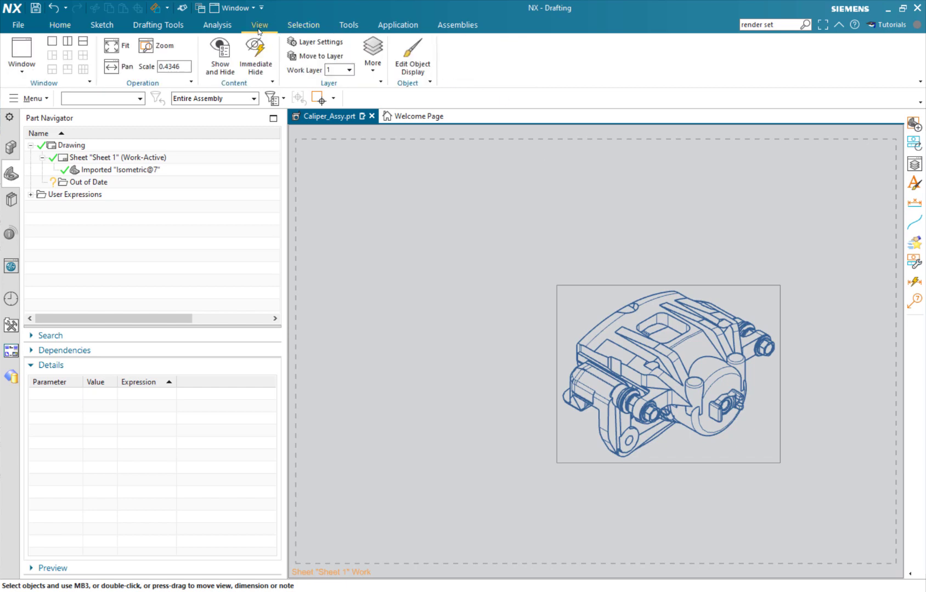
click(373, 68)
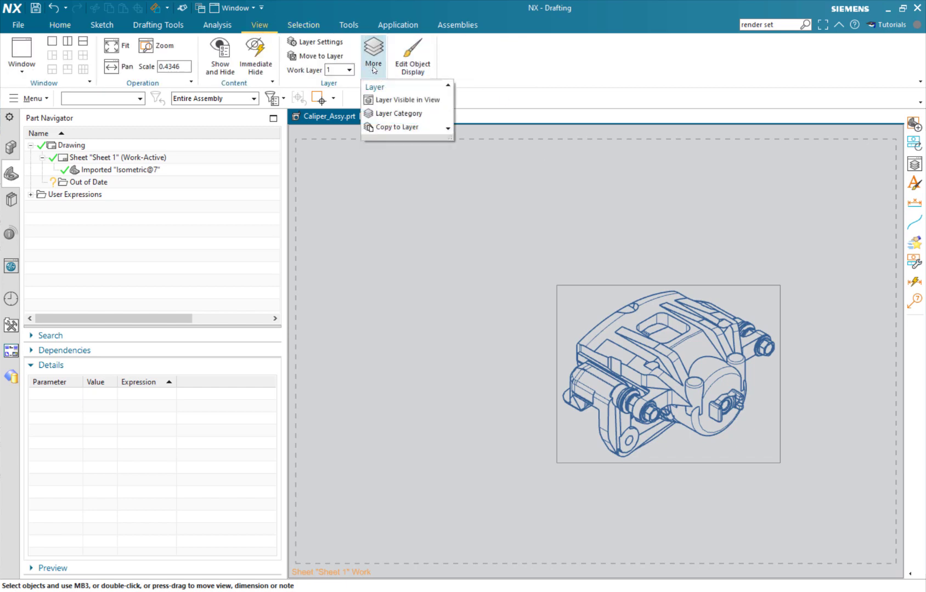
click(383, 103)
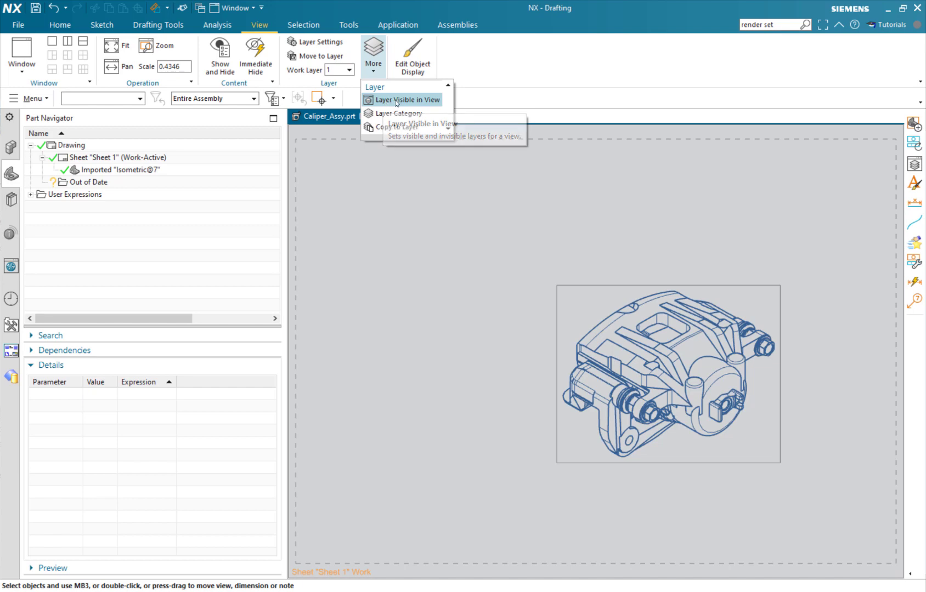
click(643, 285)
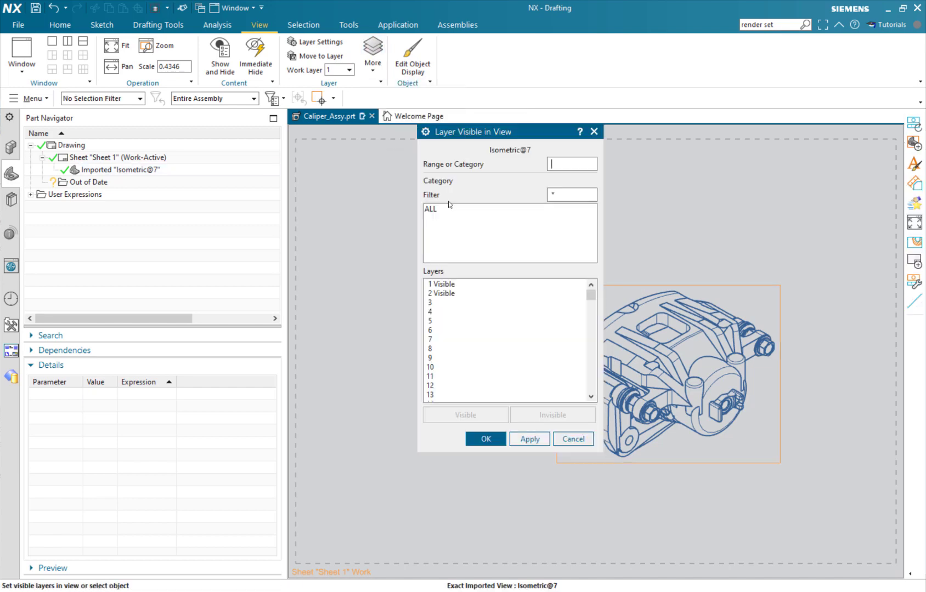
double_click(448, 294)
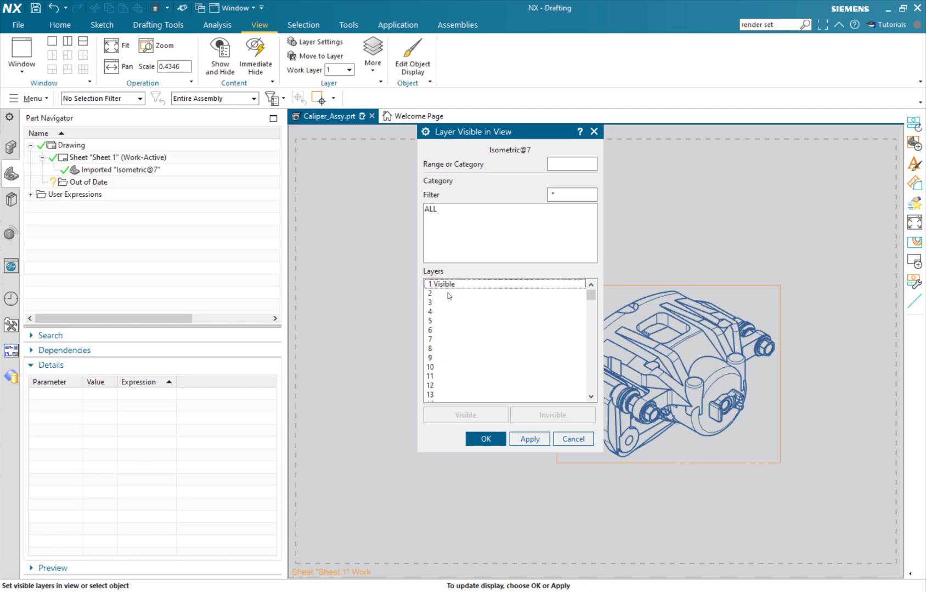
click(481, 446)
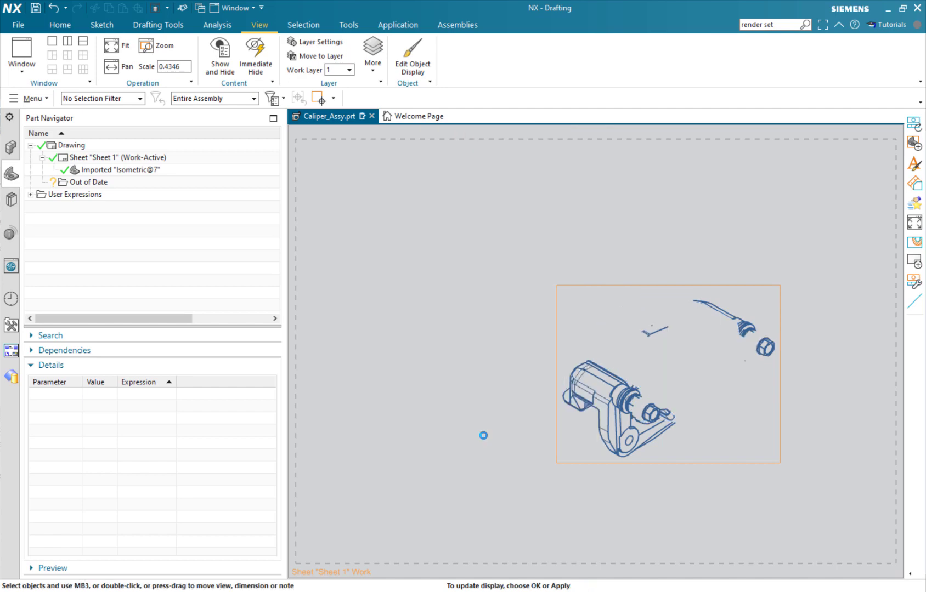
Step: Check layer visibility for Sheet 1@0, then update the out-of-date isometric view
click(502, 285)
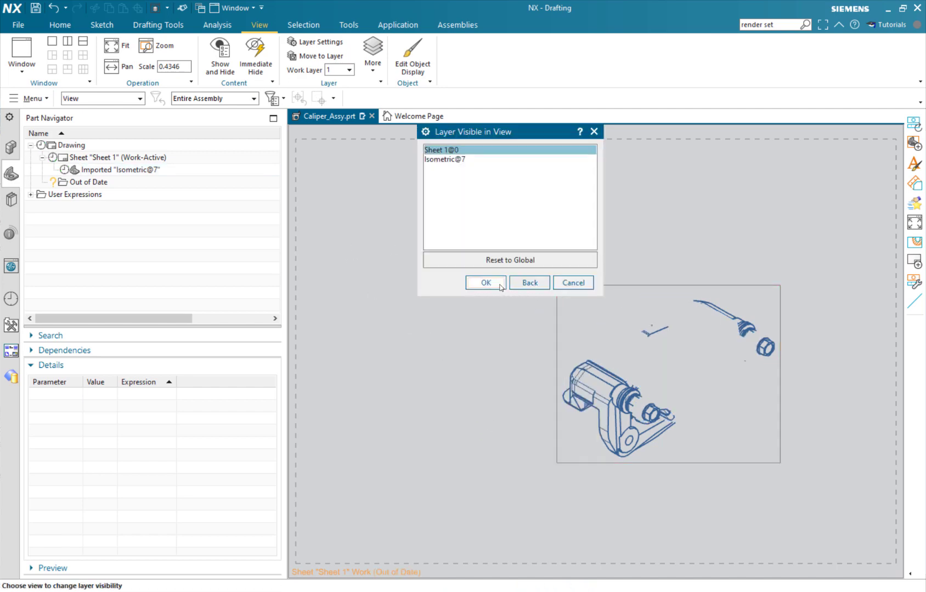
key(Escape)
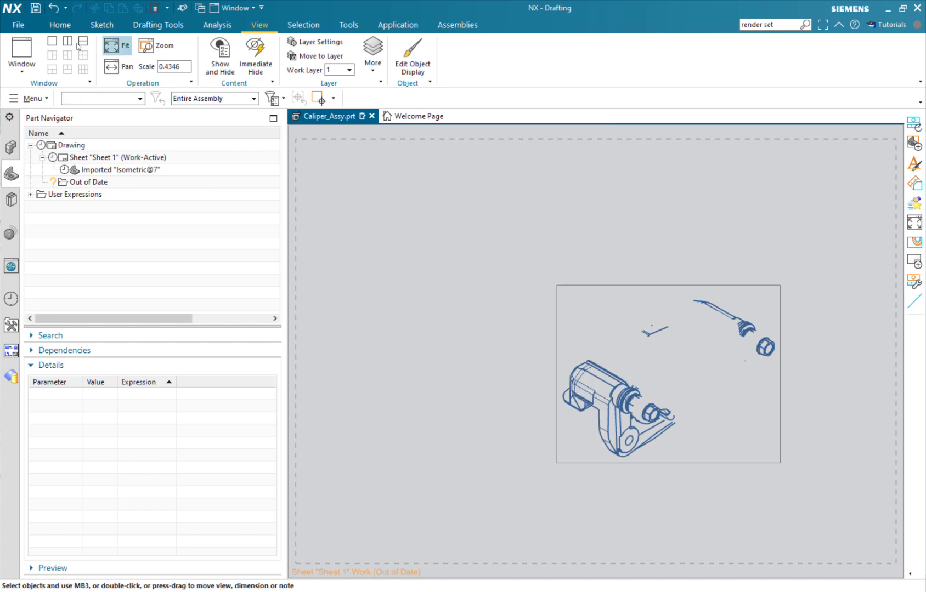
click(61, 25)
click(143, 52)
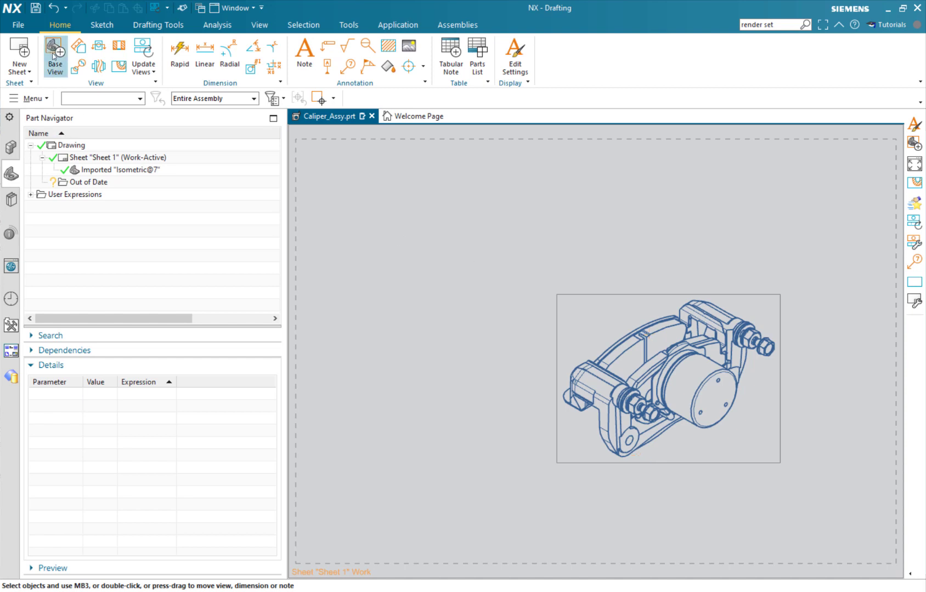
click(56, 67)
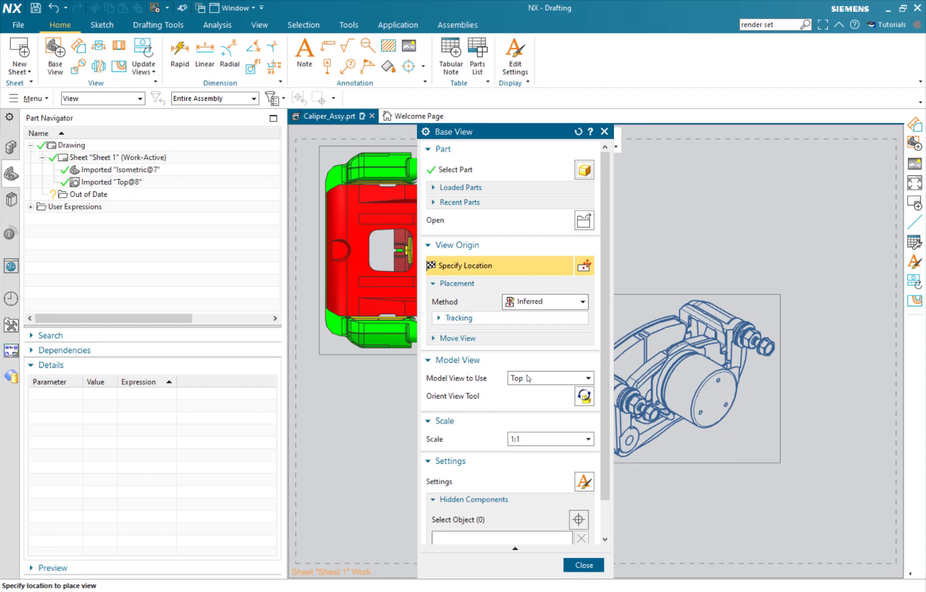
click(527, 379)
click(525, 450)
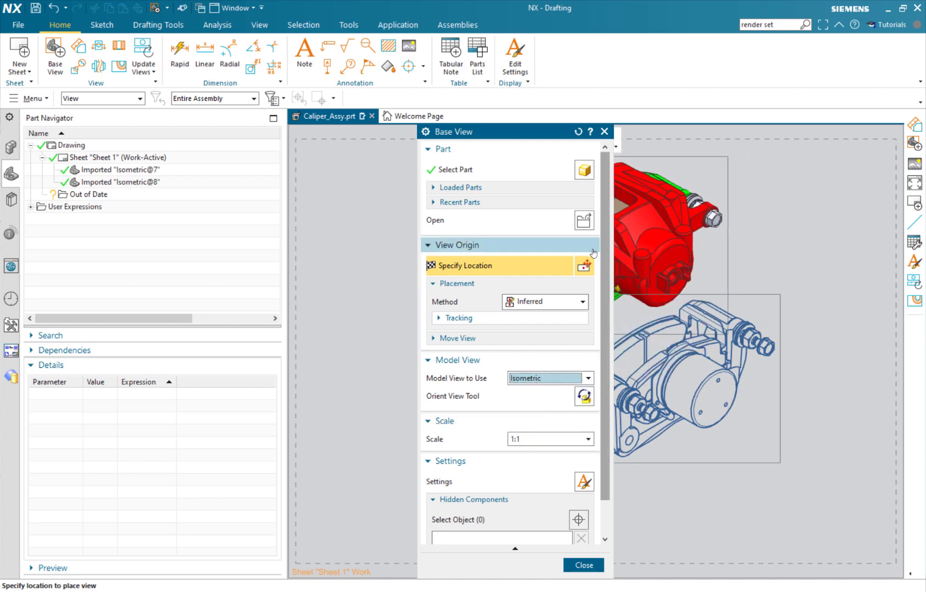
scroll(494, 447, down, 1)
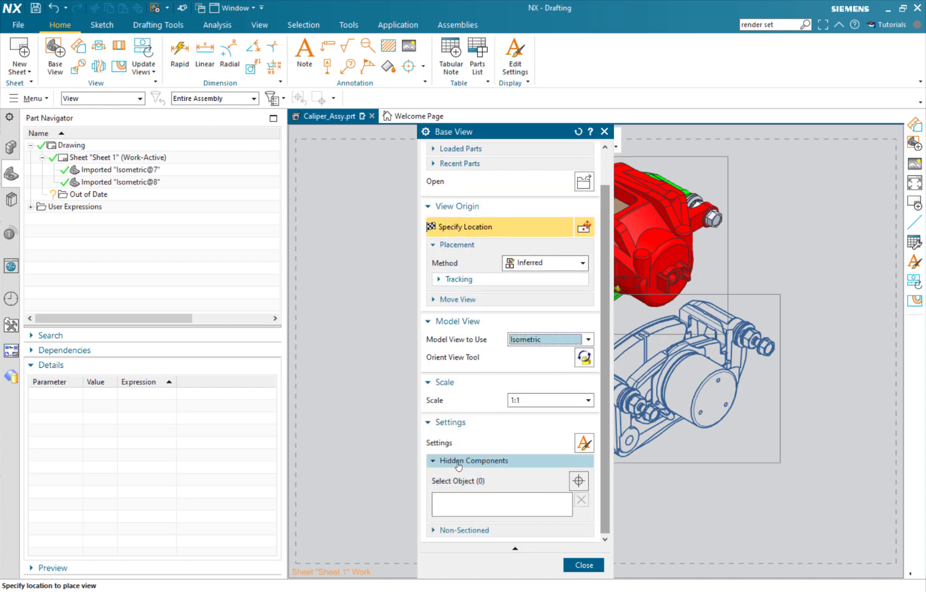
click(474, 481)
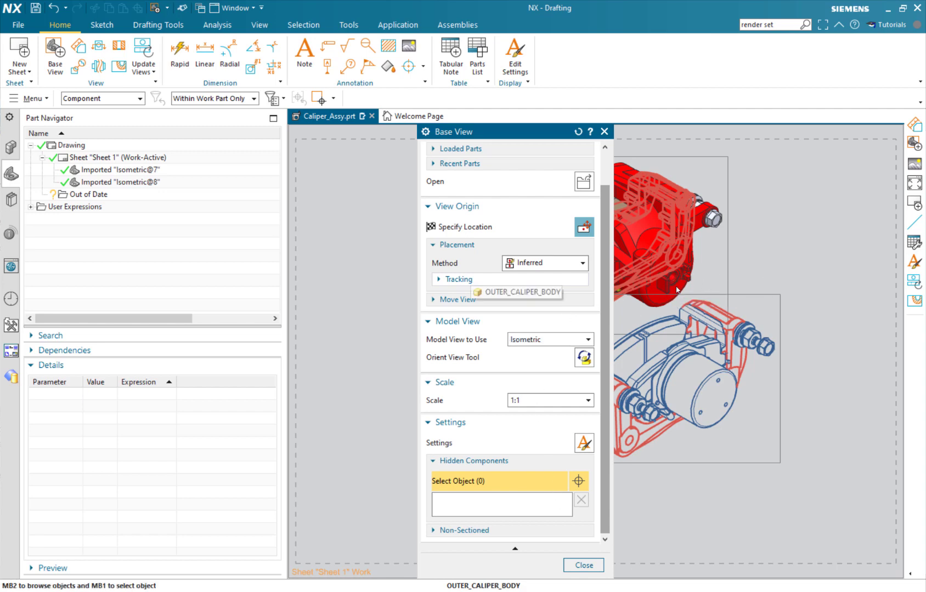
click(573, 566)
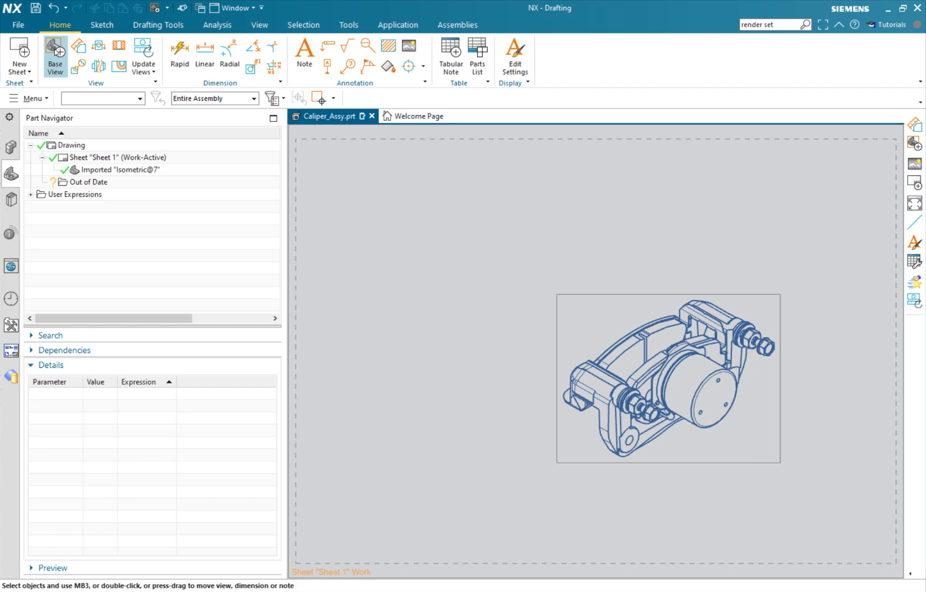
Step: Place a second isometric base view above the first, with INNER_CALIPER_BODY as a hidden component
click(54, 49)
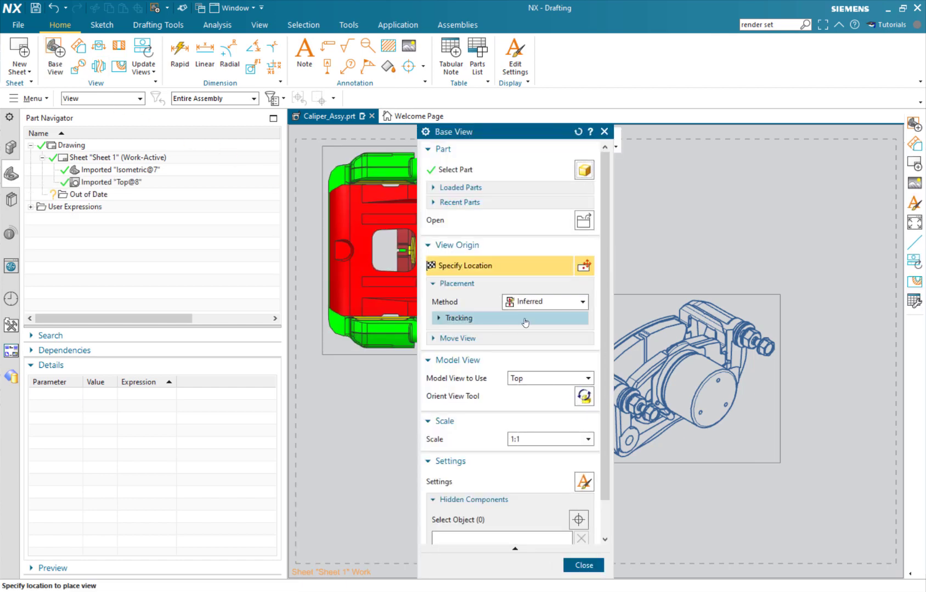
click(516, 379)
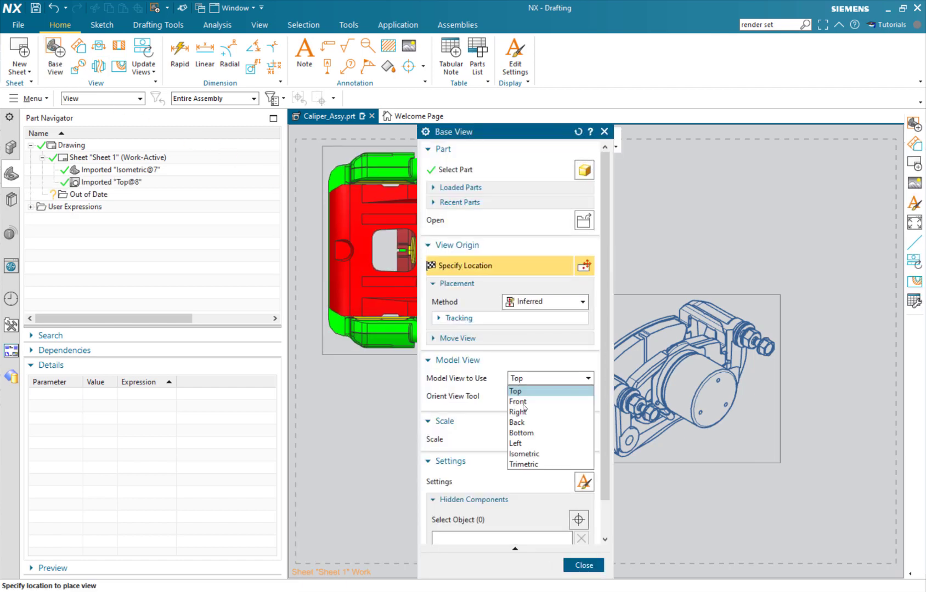
click(524, 453)
scroll(607, 417, down, 2)
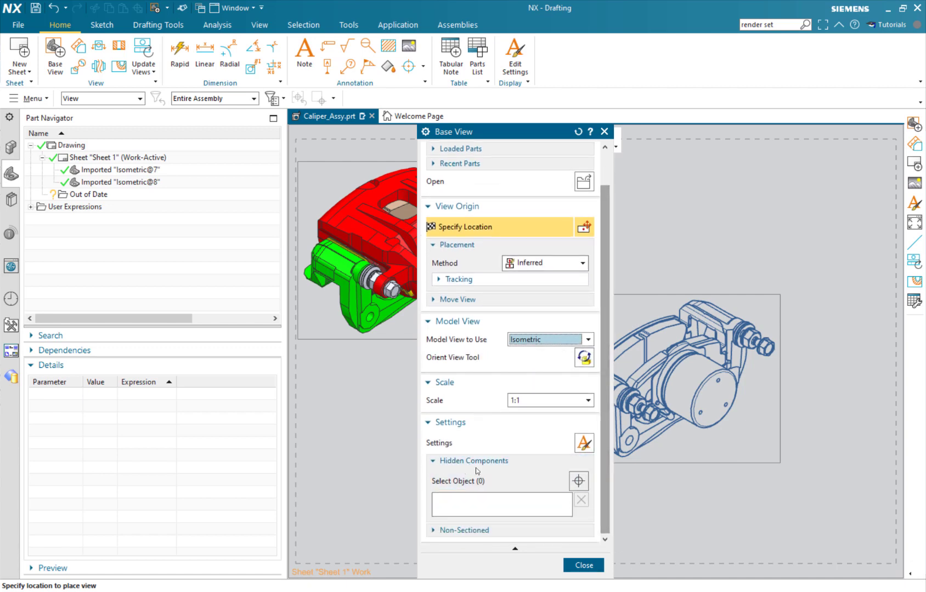
click(474, 482)
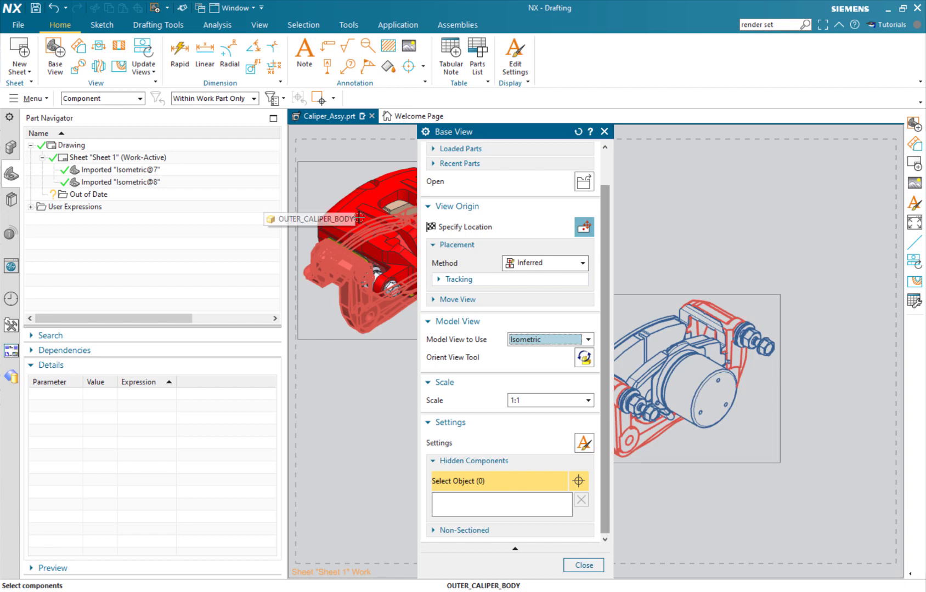
click(357, 297)
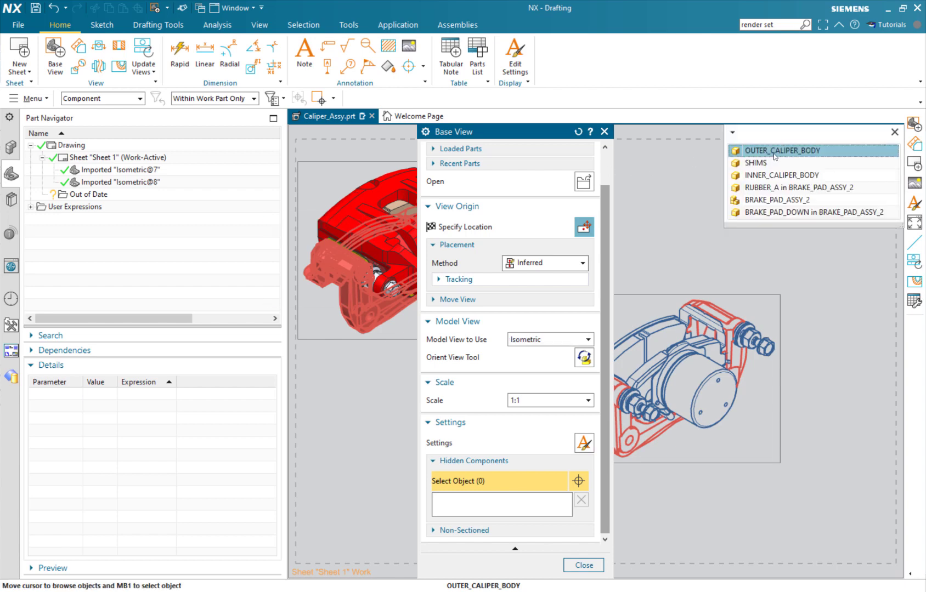
click(769, 175)
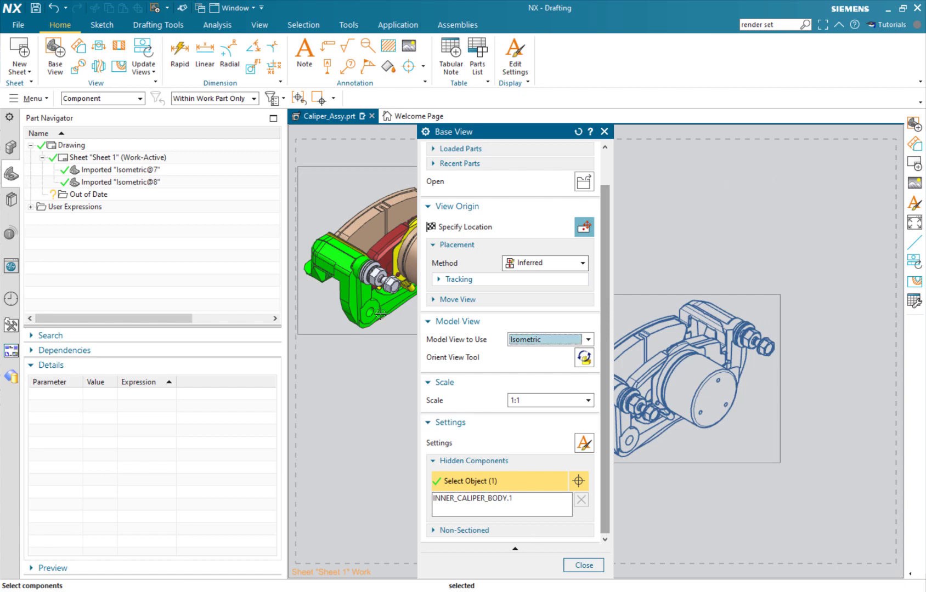
middle_click(389, 378)
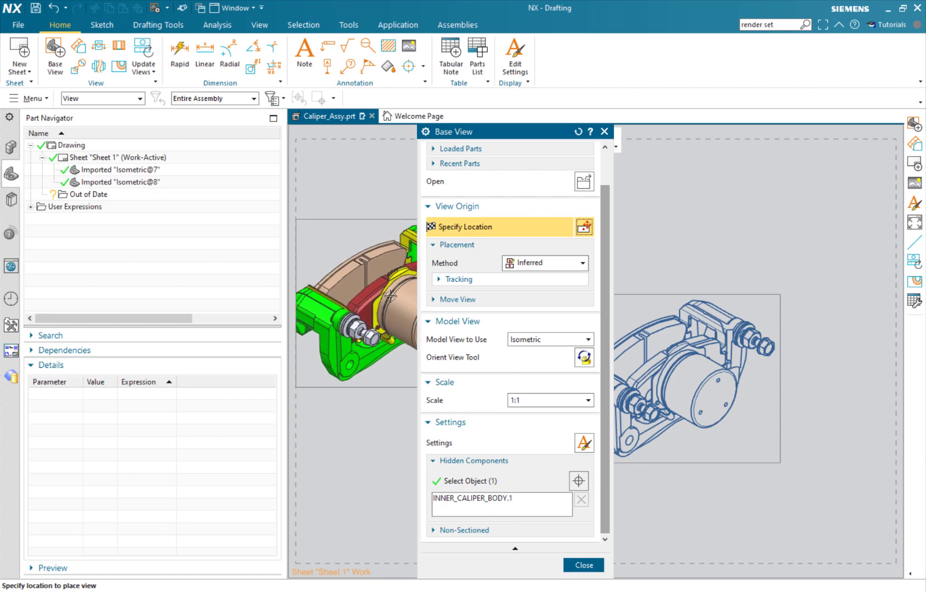
click(709, 225)
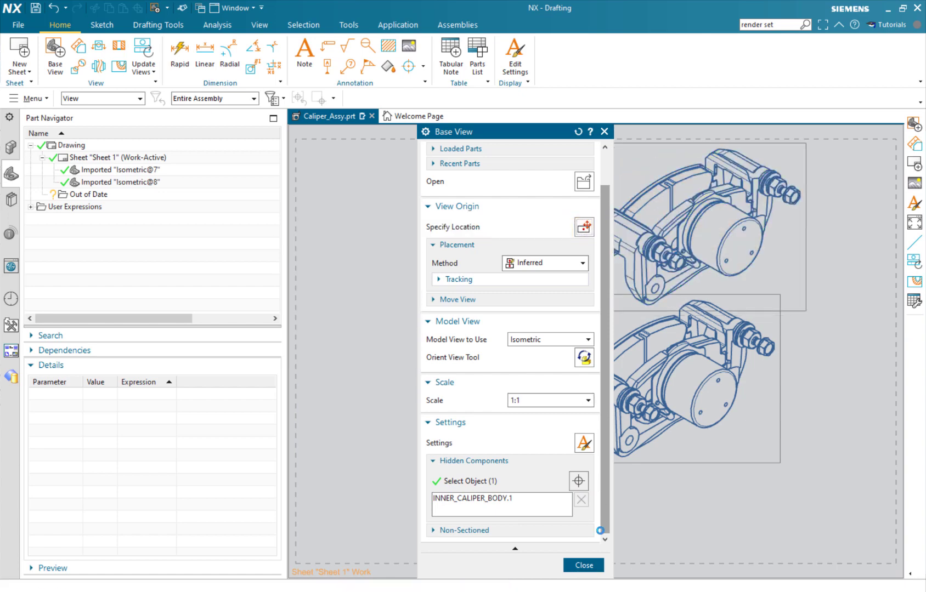
Step: Cancel the follow-on Projected View, leaving Isometric@7 and Isometric@8 on Sheet 1
key(Escape)
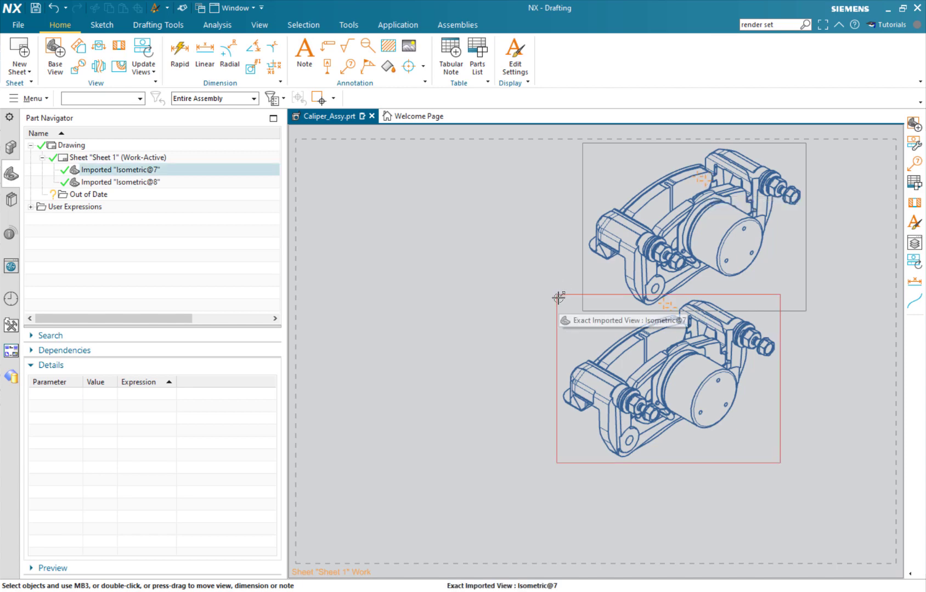
Step: Edit Isometric@8 to remove INNER_CALIPER_BODY.1 from its hidden components
click(583, 178)
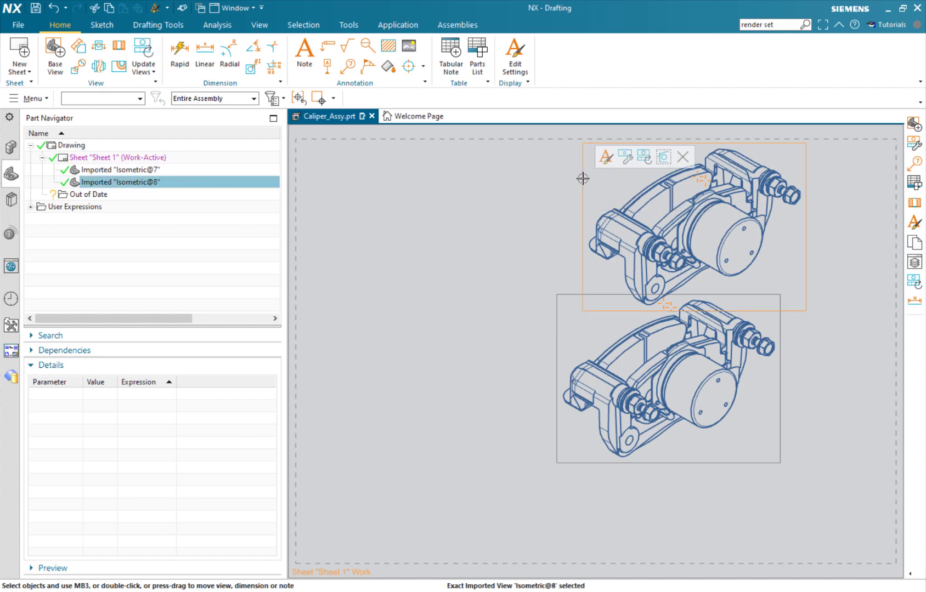
click(626, 160)
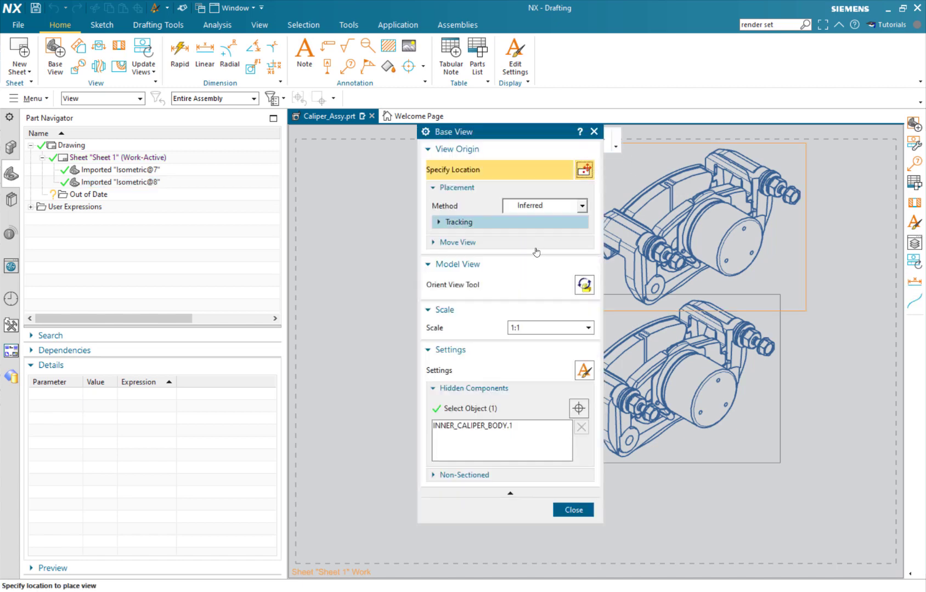
click(492, 429)
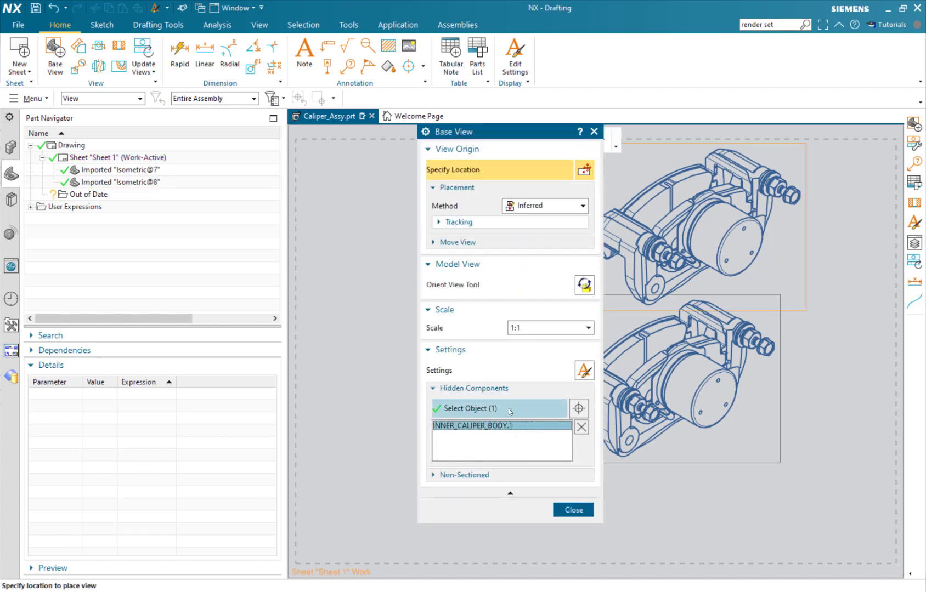
click(582, 428)
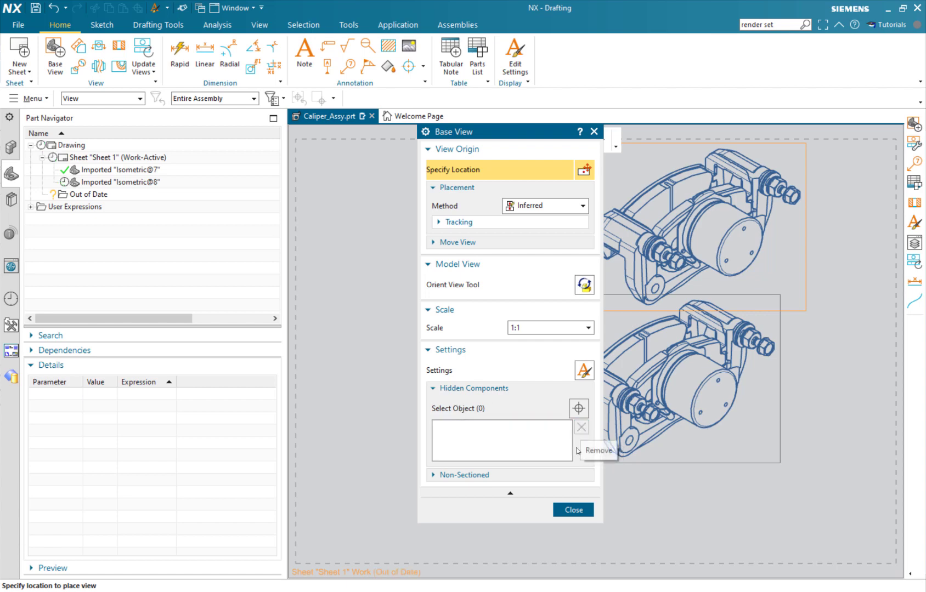
click(573, 510)
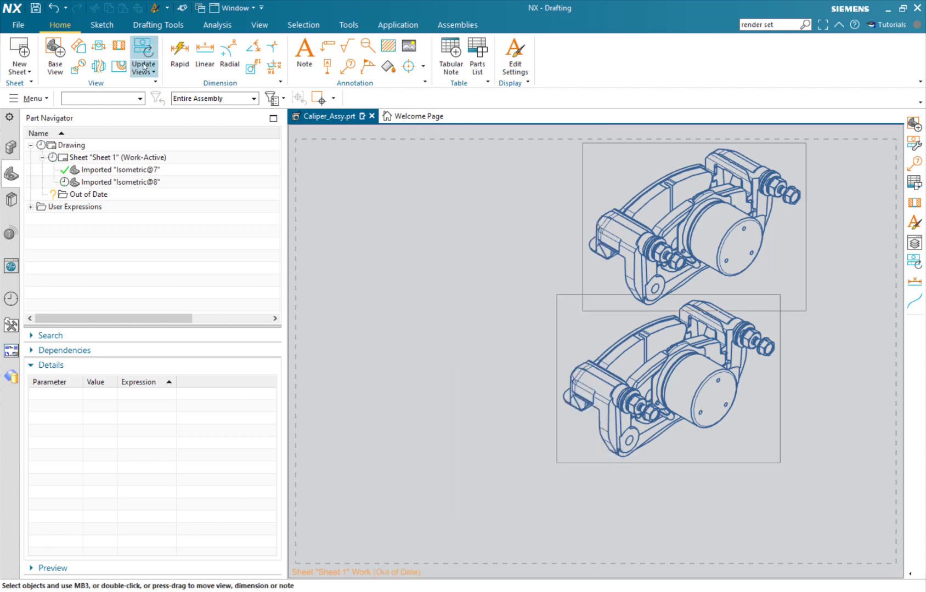
Step: Update the Isometric@8 view so it shows the full caliper again
click(144, 66)
middle_click(382, 258)
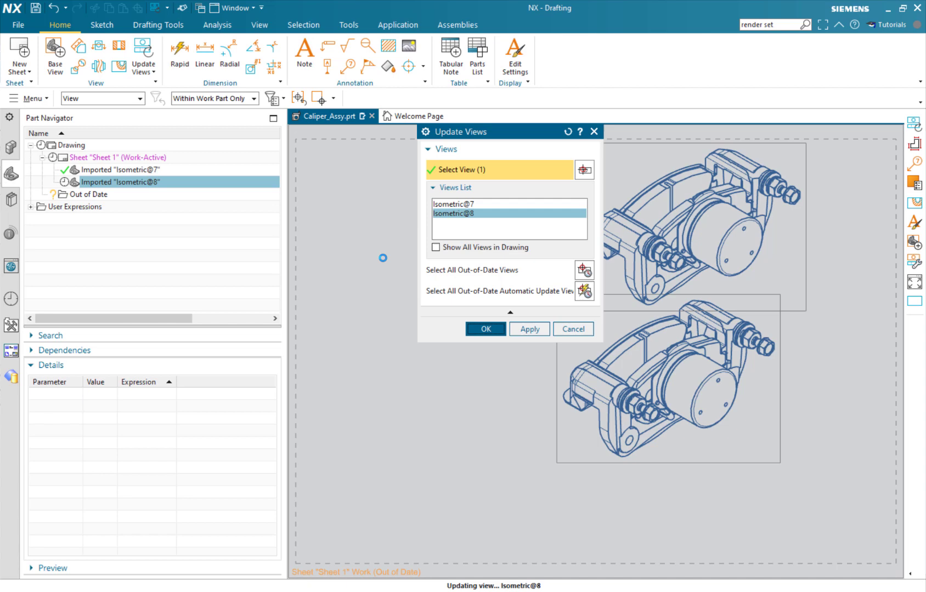